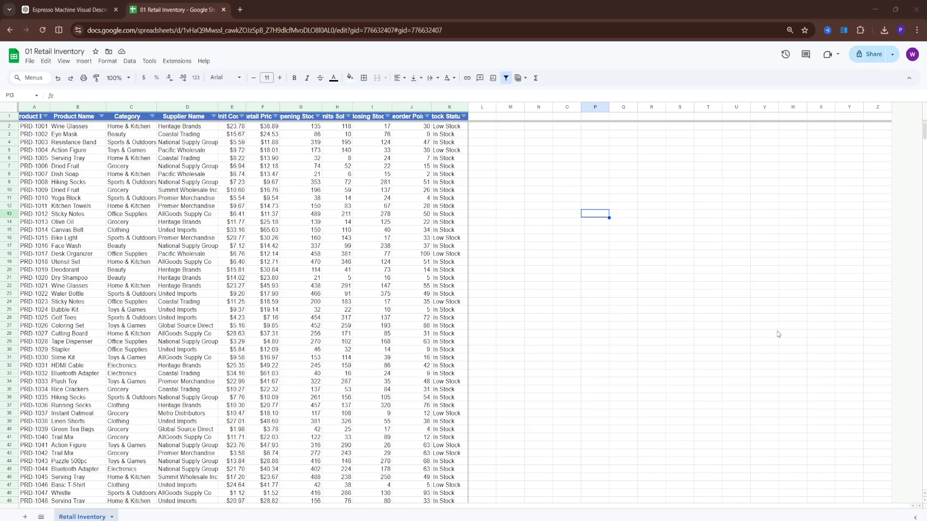
- Enter the syntax template =SUM(FILTER(Sum_Range, Condition1, [Condition2, ...])) in cell N10 and point out its arguments
{"action": "left_click", "coordinate": [532, 191]}
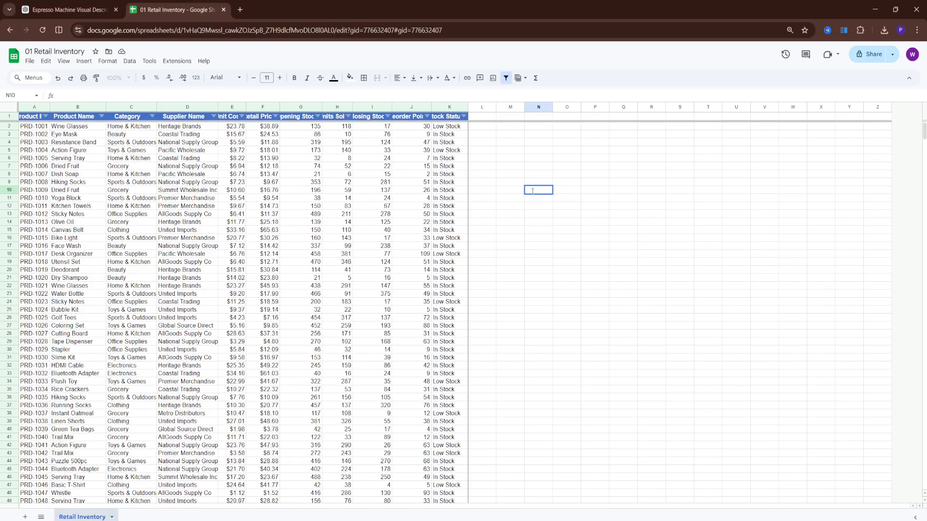
{"action": "type", "text": "=SUM(FILTER(Sum_Range, Condition1, [Condition2, ...]))"}
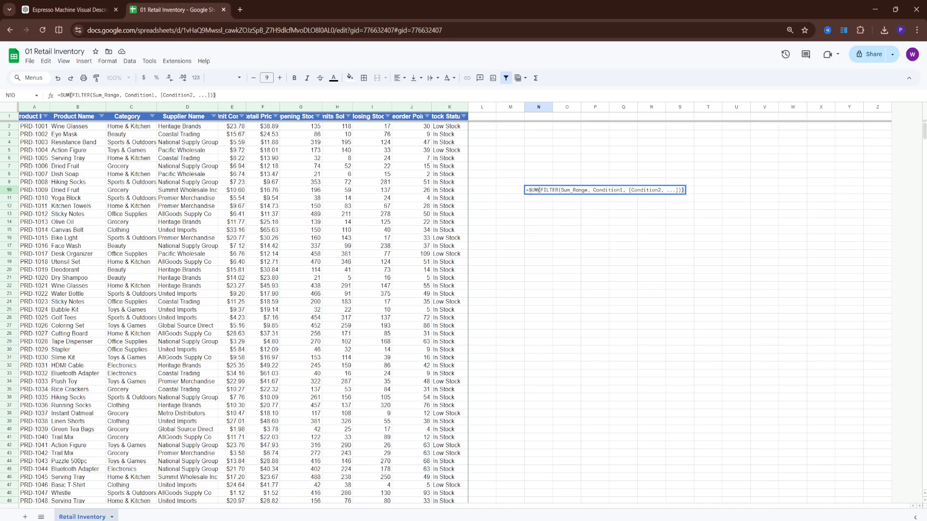
{"action": "left_click", "coordinate": [570, 191]}
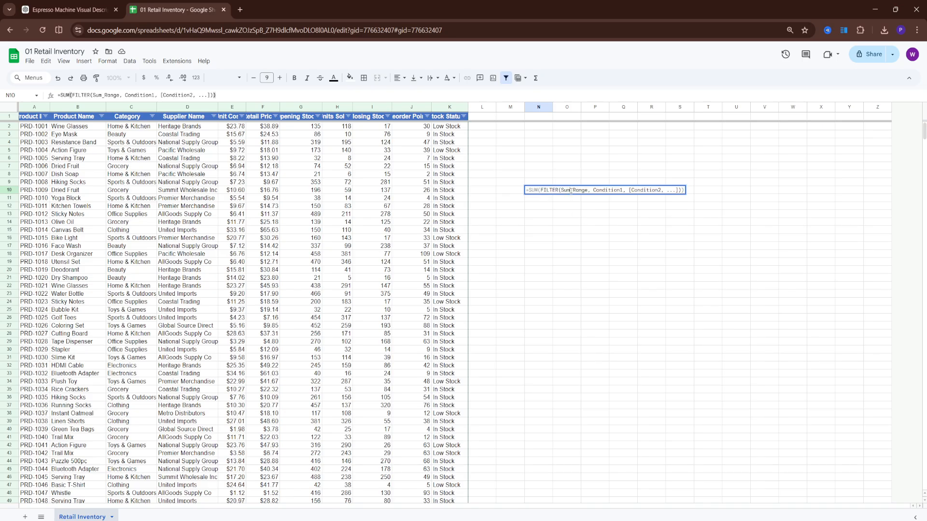
{"action": "left_click", "coordinate": [623, 189]}
{"action": "left_click", "coordinate": [661, 190]}
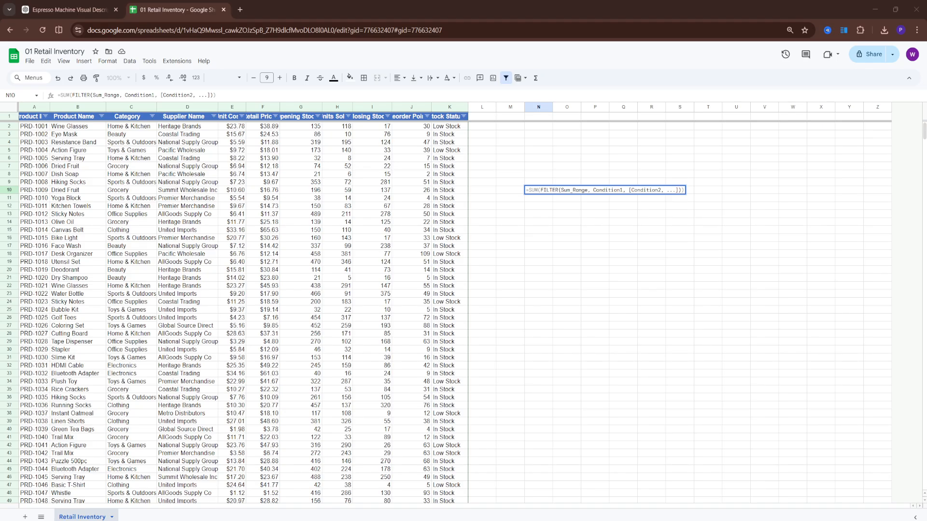
- Enter the formula =SUM(FILTER(B:B, A:A = "Product Name")) in cell N13
{"action": "left_click", "coordinate": [544, 216]}
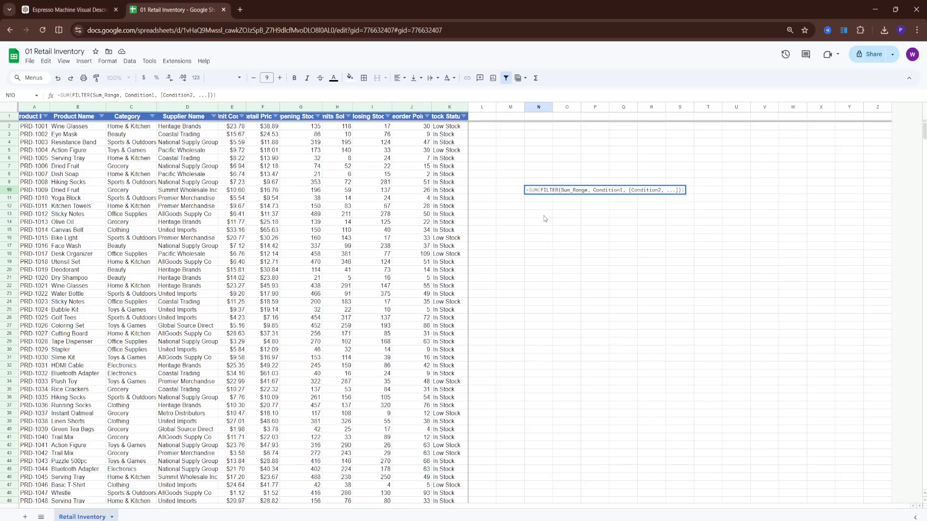
{"action": "type", "text": "=SUM(FILTER(B:B, A:A ="}
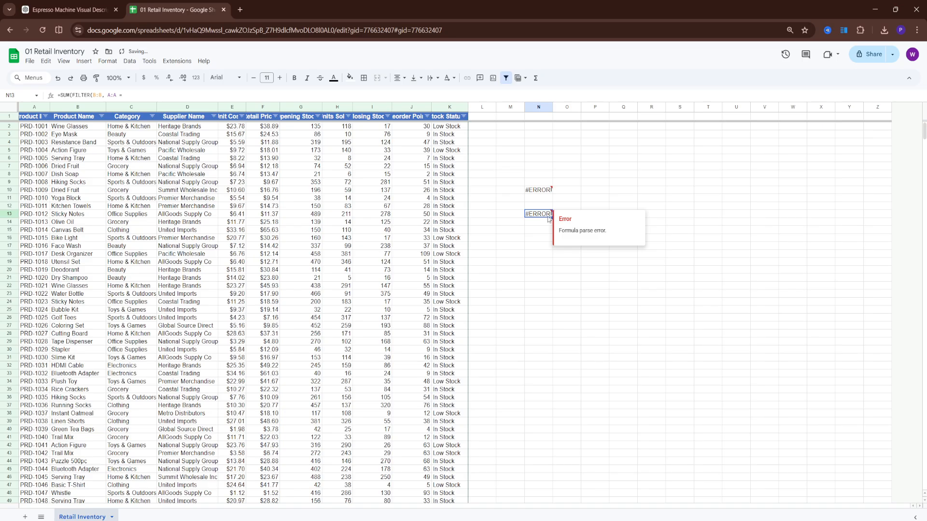
{"action": "double_click", "coordinate": [552, 215]}
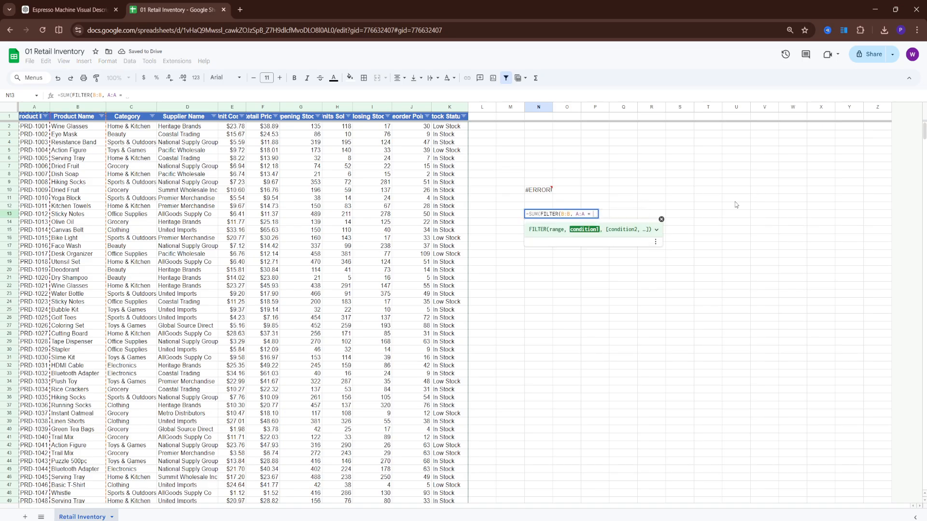
{"action": "type", "text": "\""}
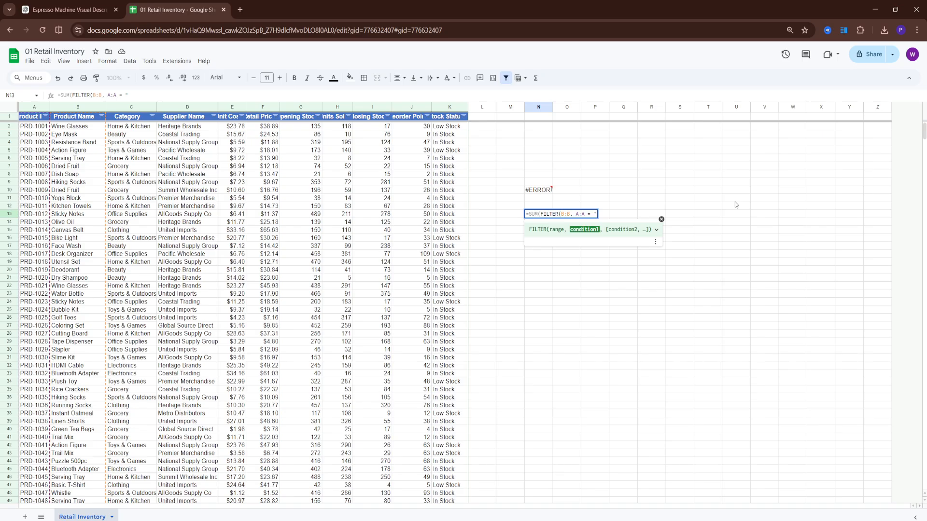
{"action": "type", "text": "Product Name\"))"}
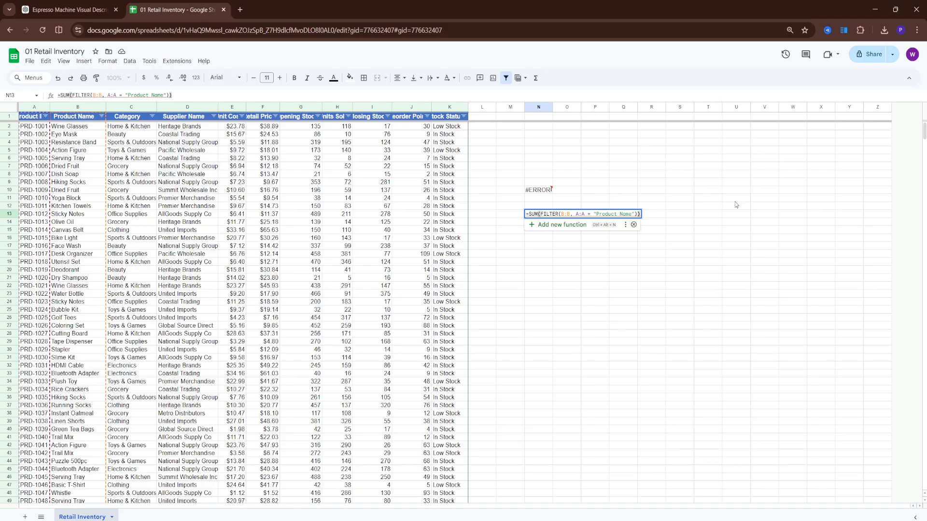
{"action": "key", "text": "Return"}
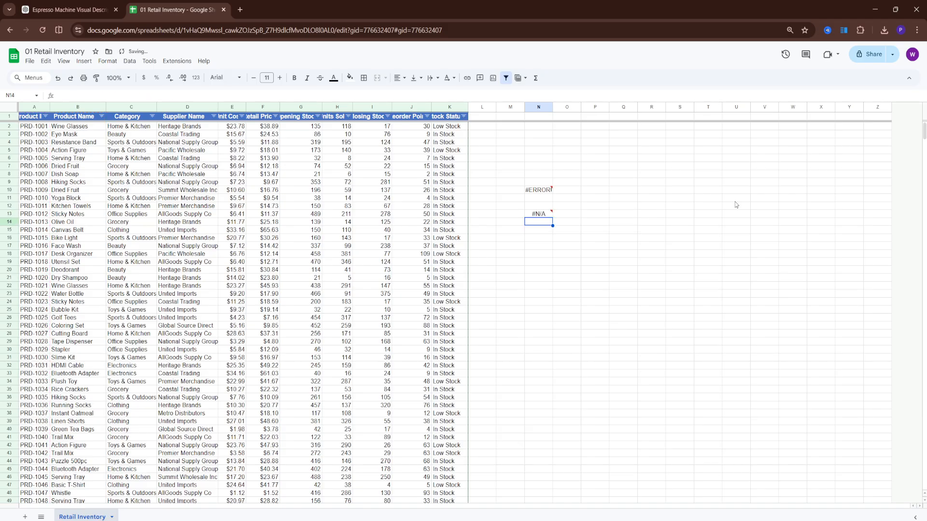
- Replace the formula in N13 with =SUM(FILTER(I:I, J:J = "Reorder Point")) and check its condition range and criterion
{"action": "key", "text": "Up"}
{"action": "key", "text": "Return"}
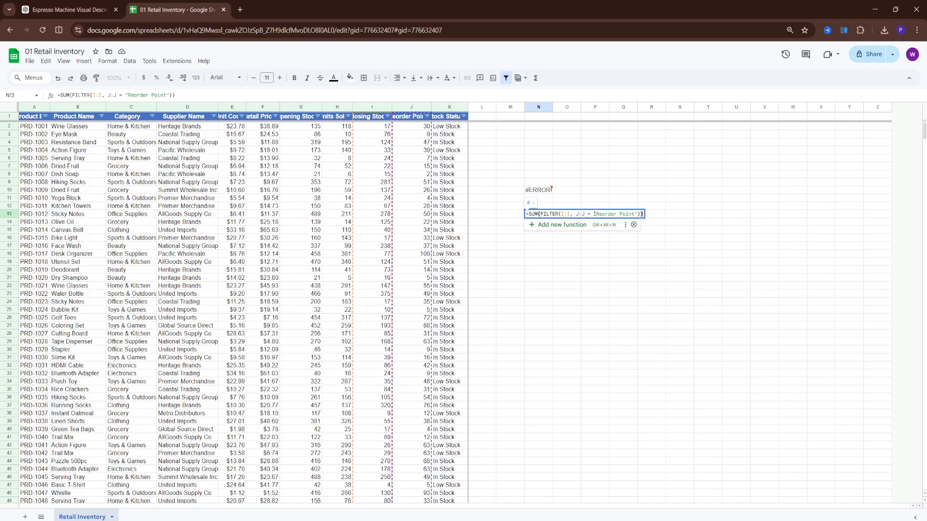
{"action": "left_click_drag", "start_coordinate": [594, 213], "coordinate": [635, 218]}
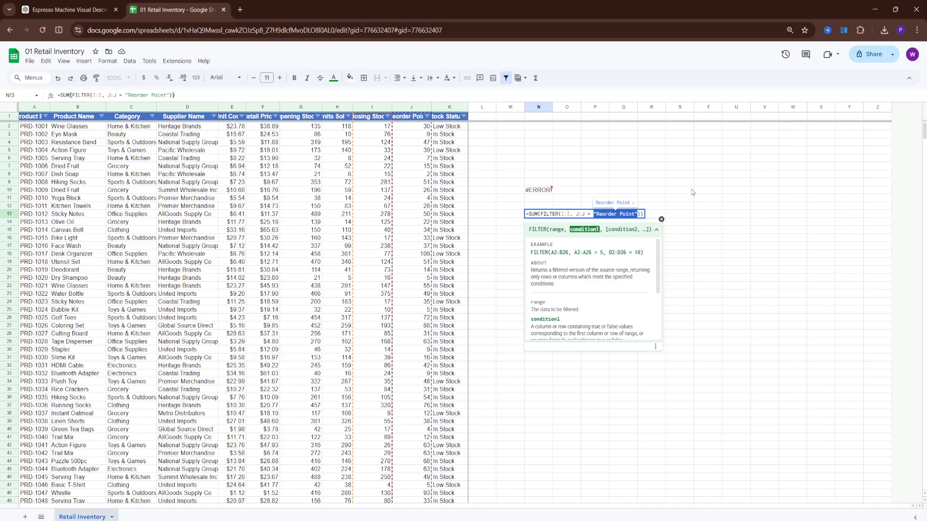
{"action": "double_click", "coordinate": [577, 215]}
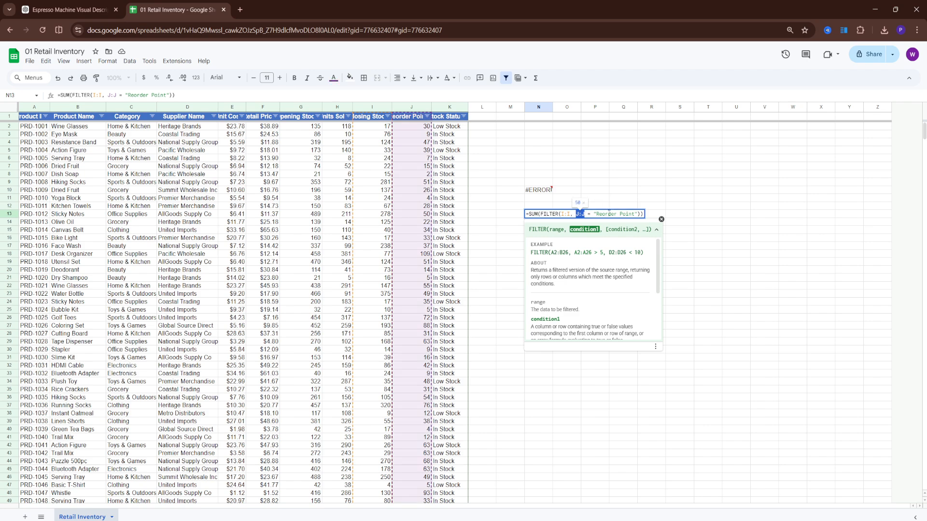
{"action": "left_click", "coordinate": [610, 213]}
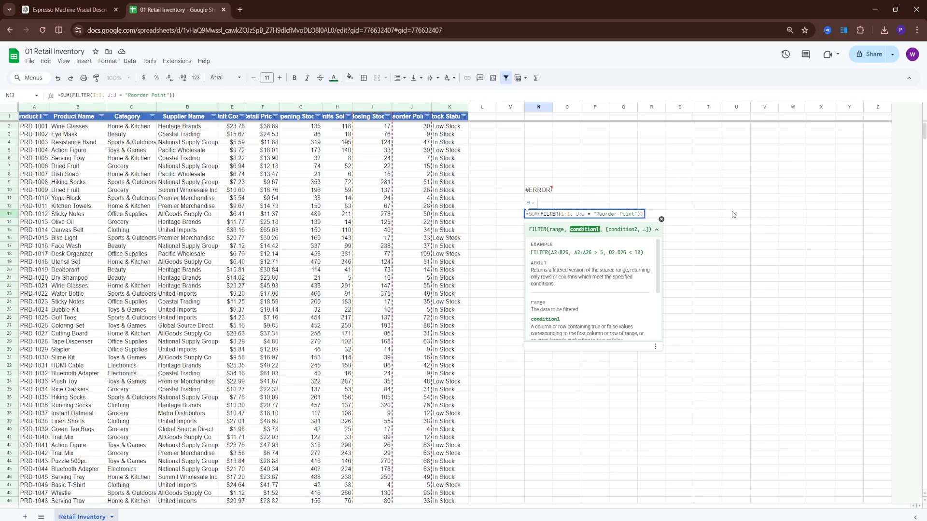
{"action": "key", "text": "Return"}
- Fill the N13 formula down through cell N20
{"action": "left_click", "coordinate": [549, 217]}
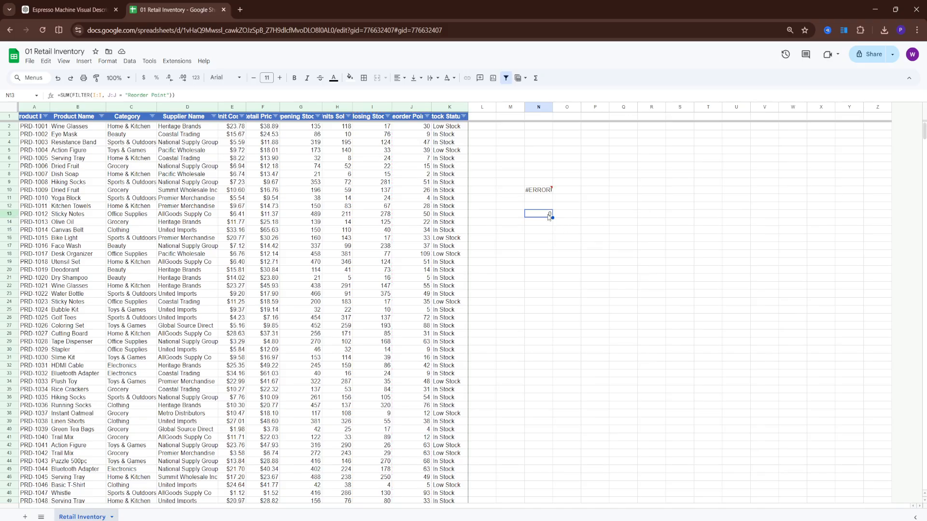
{"action": "left_click_drag", "start_coordinate": [552, 217], "coordinate": [549, 271]}
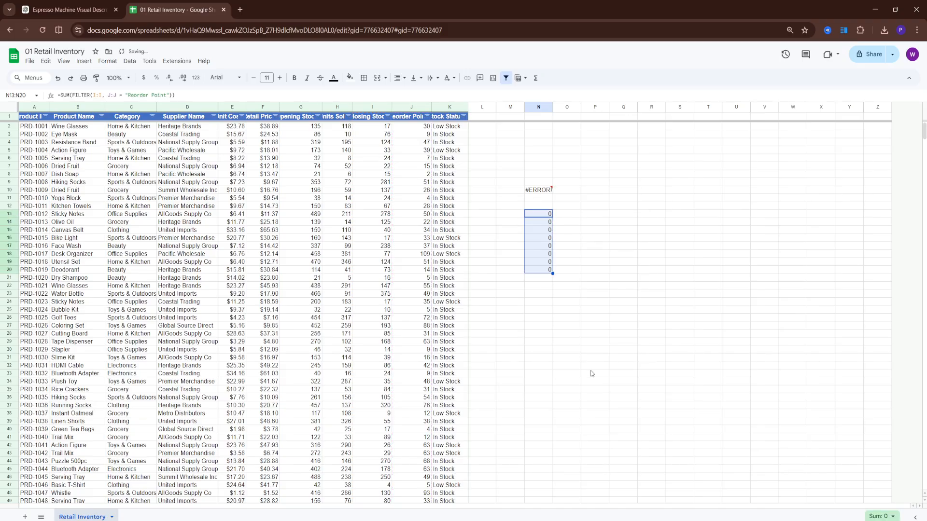
{"action": "left_click", "coordinate": [594, 271]}
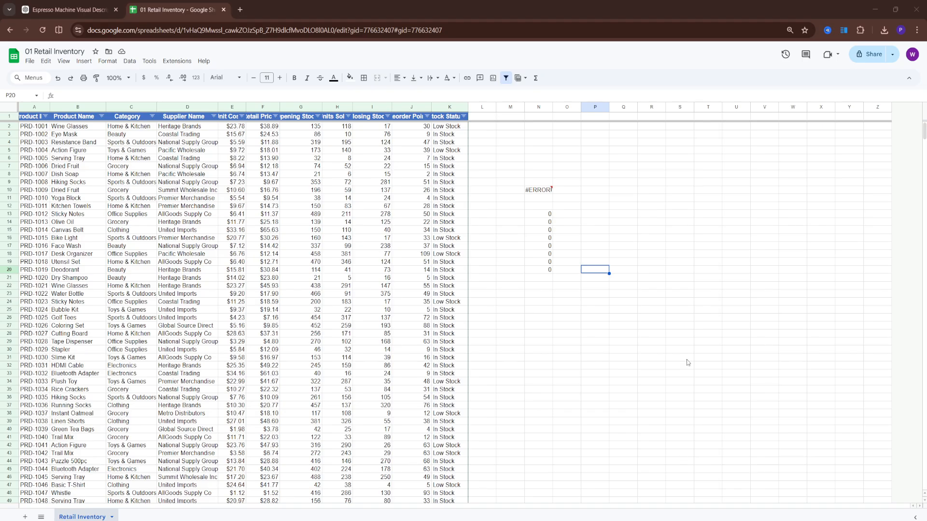
- Enter the space-tolerant formula =SUM(FILTER(I:I, TRIM(J:J) = "Reorder Point")) in cell N22
{"action": "left_click", "coordinate": [544, 288]}
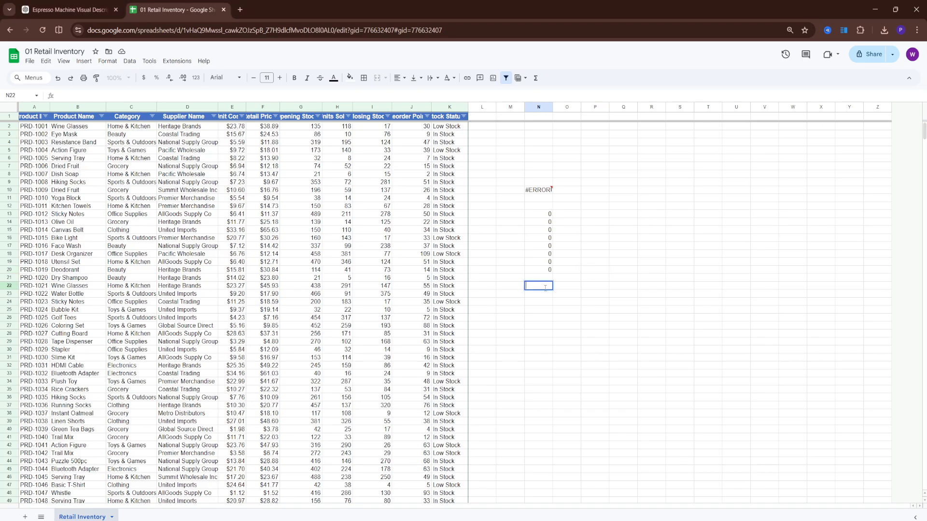
{"action": "type", "text": "=SUM(FILTER(I:I, TRIM(J:J) = \"Prod\"))"}
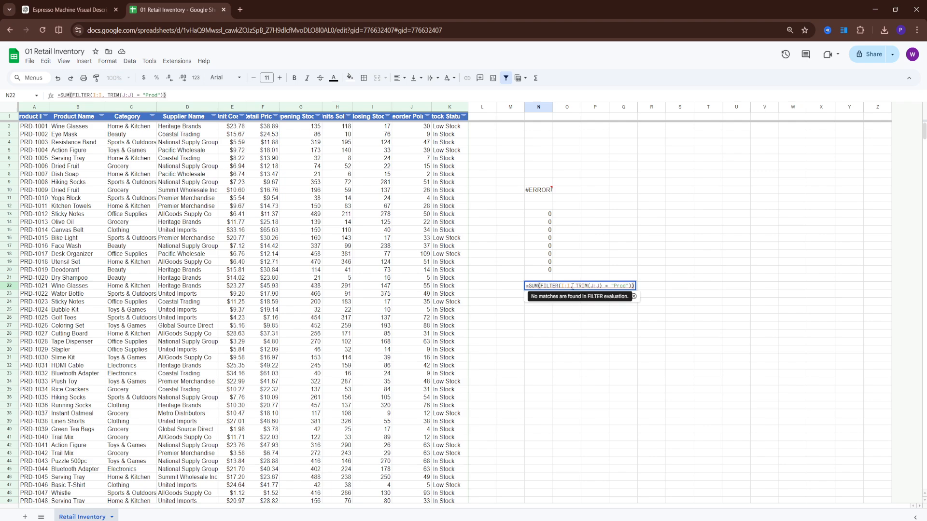
{"action": "left_click", "coordinate": [631, 285]}
{"action": "key", "text": "BackSpace"}
{"action": "key", "text": "BackSpace"}
{"action": "key", "text": "BackSpace"}
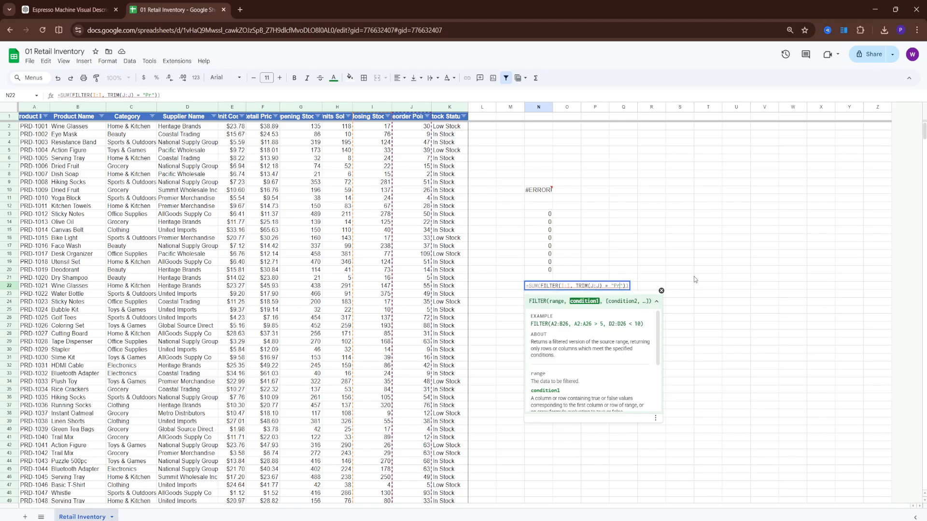
{"action": "key", "text": "super+v"}
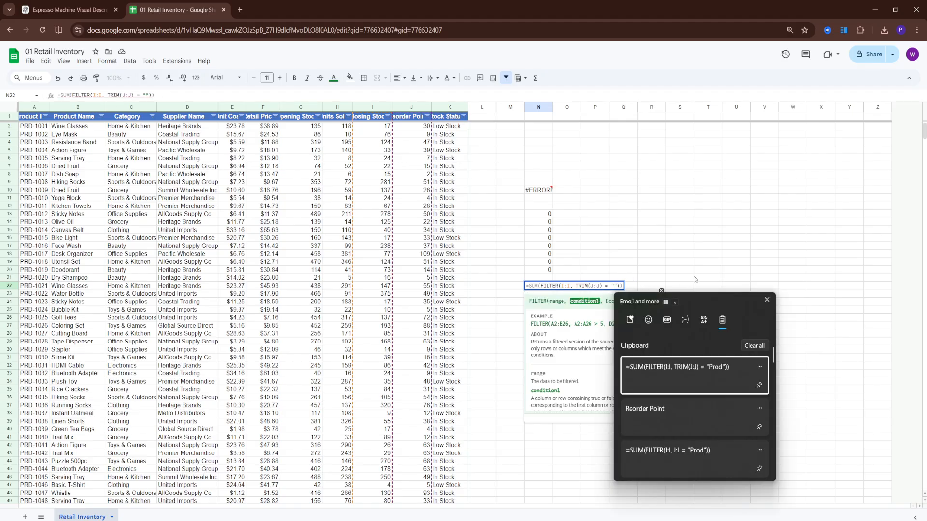
{"action": "left_click", "coordinate": [688, 413]}
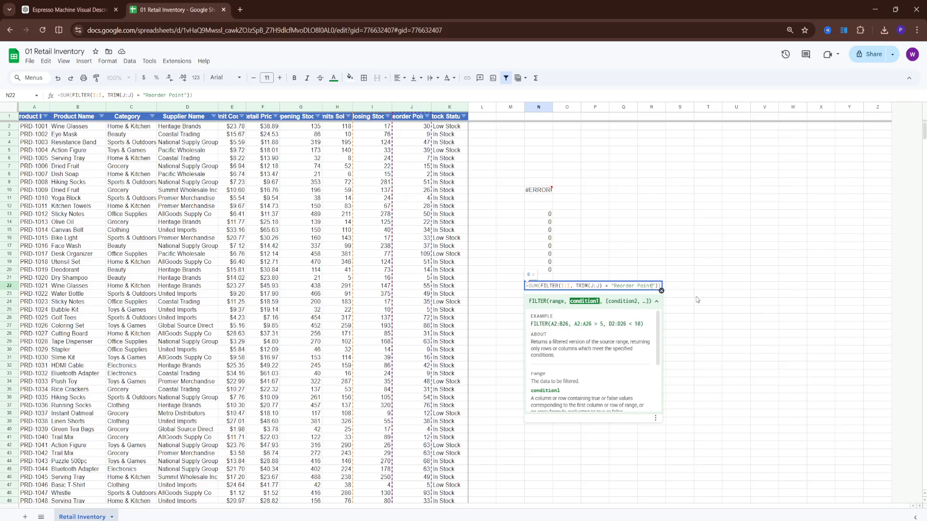
{"action": "key", "text": "Return"}
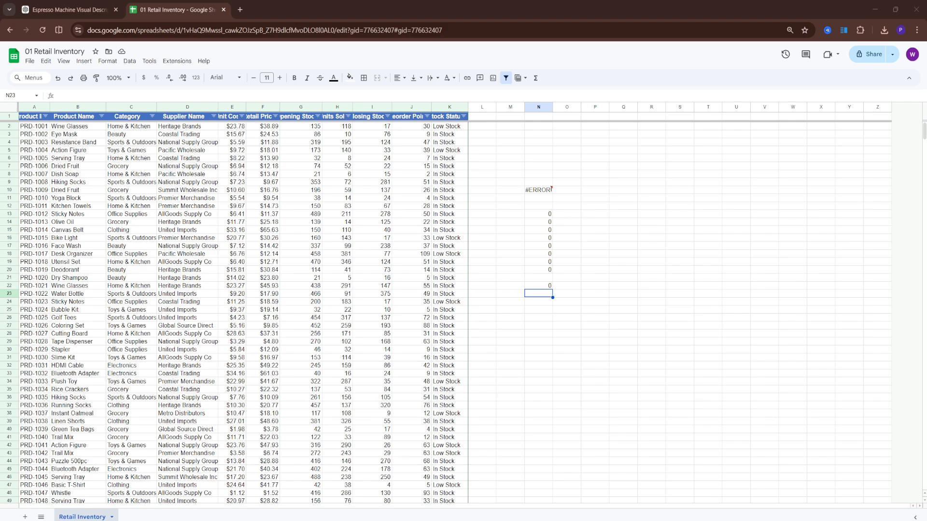
- Enter the partial-match formula =SUM(FILTER(I:I, ISNUMBER(SEARCH("point", J:J)))) in cell N25
{"action": "double_click", "coordinate": [552, 309]}
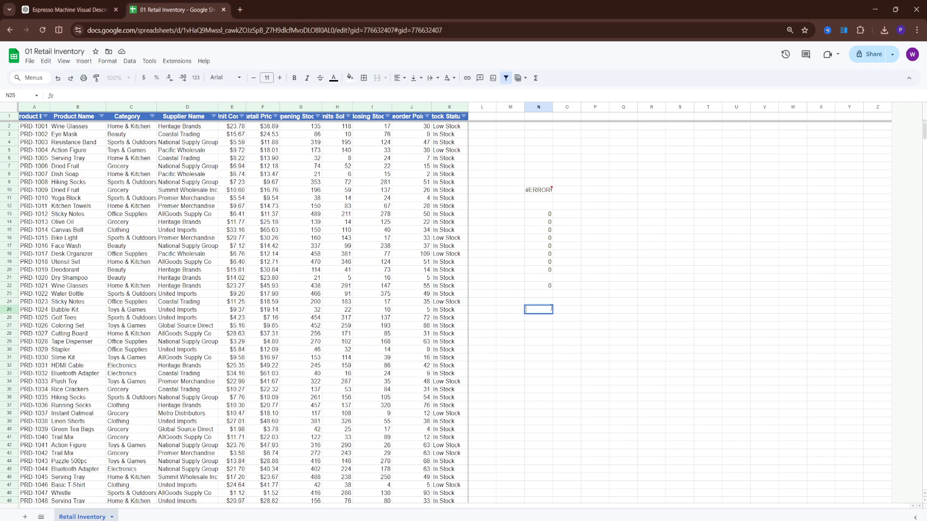
{"action": "type", "text": "=SUM(FILTER(I:I, ISNUMBER(SEARCH(\"Prod\", J:J))))"}
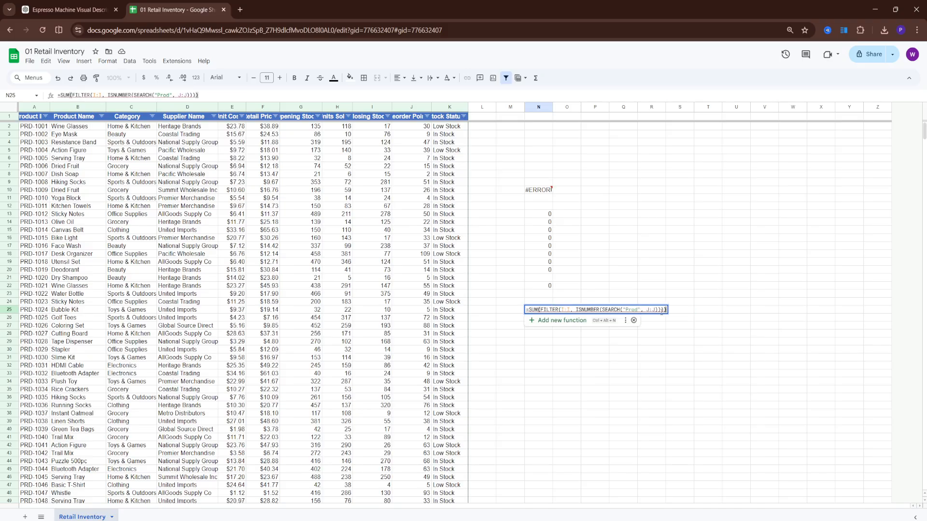
{"action": "left_click", "coordinate": [639, 309]}
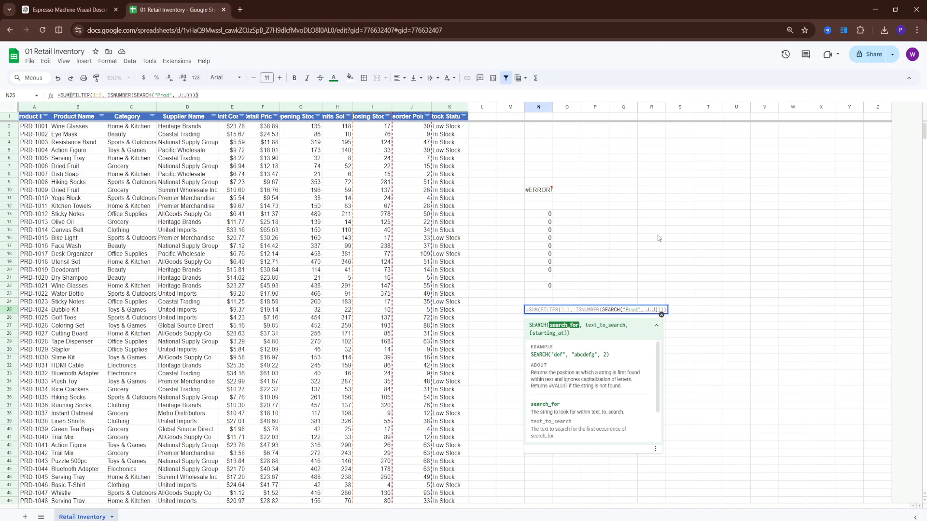
{"action": "key", "text": "BackSpace"}
{"action": "key", "text": "BackSpace"}
{"action": "key", "text": "BackSpace"}
{"action": "key", "text": "BackSpace"}
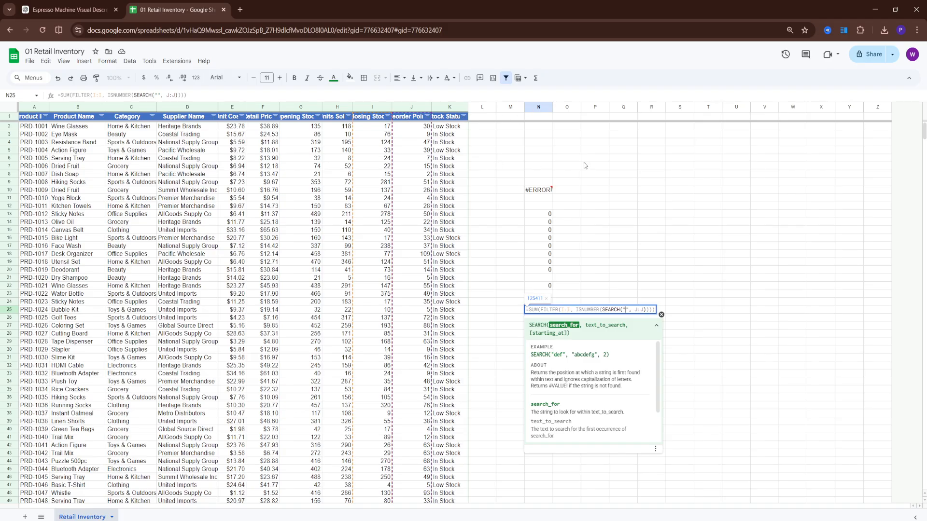
{"action": "key", "text": "super+v"}
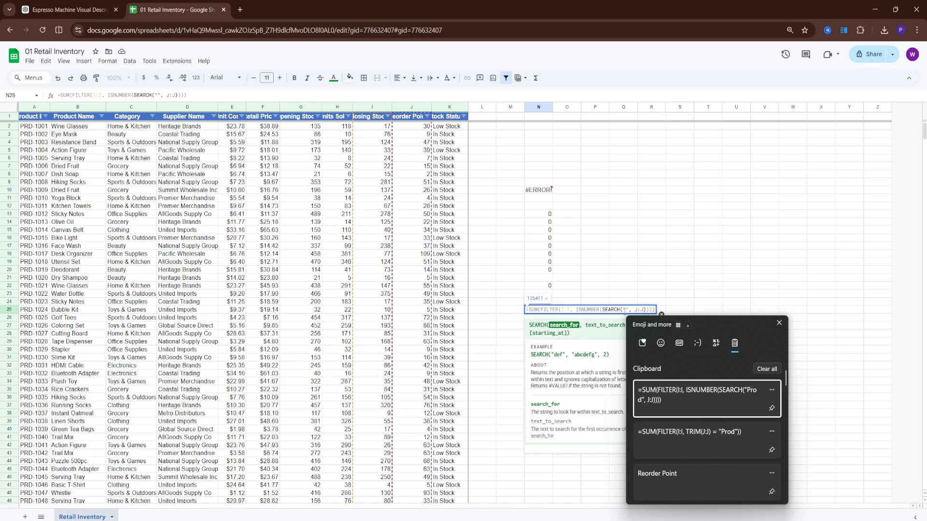
{"action": "key", "text": "Escape"}
{"action": "type", "text": "point"}
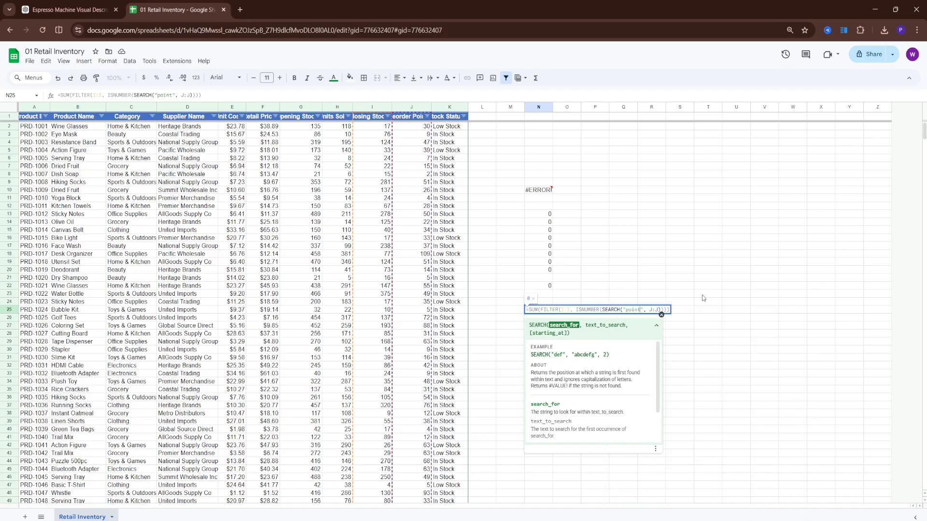
{"action": "left_click", "coordinate": [685, 309]}
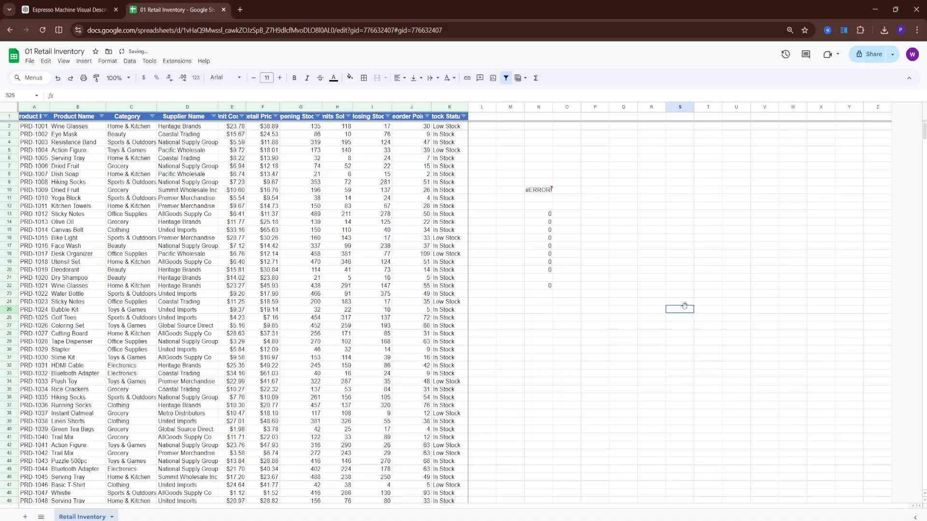
- Compare the search text in the N25 formula with the header in cell J1
{"action": "left_click", "coordinate": [552, 311]}
{"action": "triple_click", "coordinate": [553, 310]}
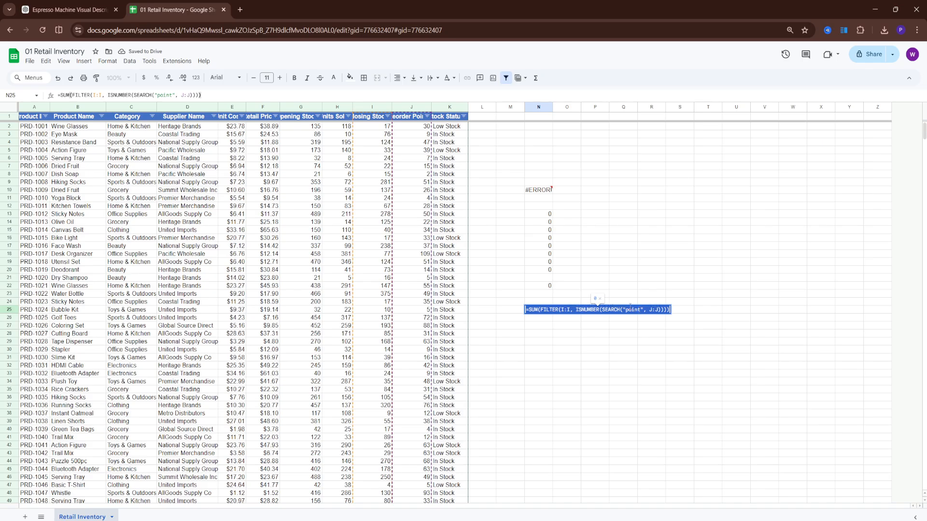
{"action": "left_click", "coordinate": [399, 116]}
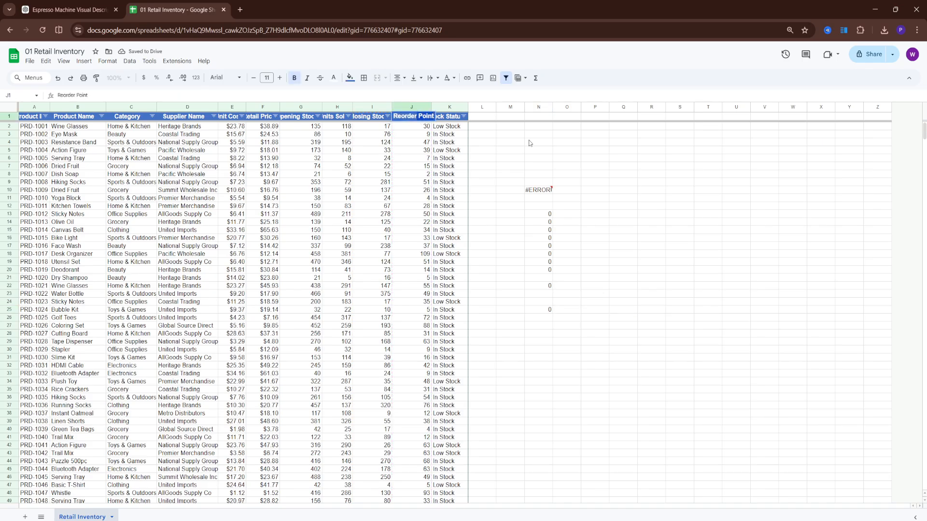
{"action": "left_click", "coordinate": [661, 269]}
{"action": "left_click", "coordinate": [535, 309]}
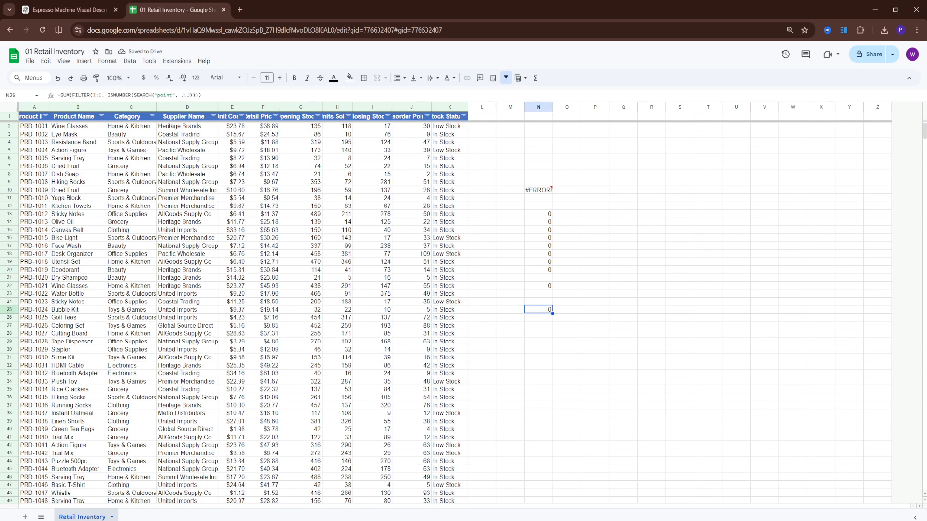